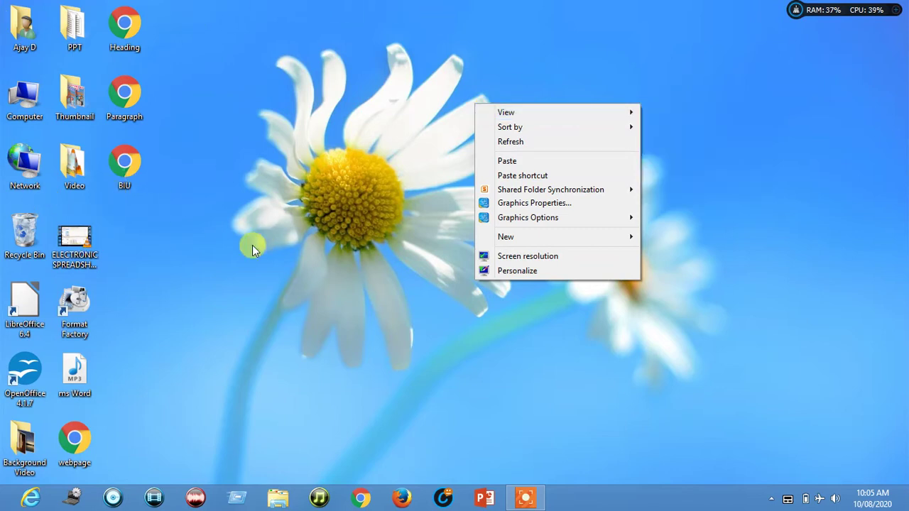
click(507, 141)
right_click(400, 106)
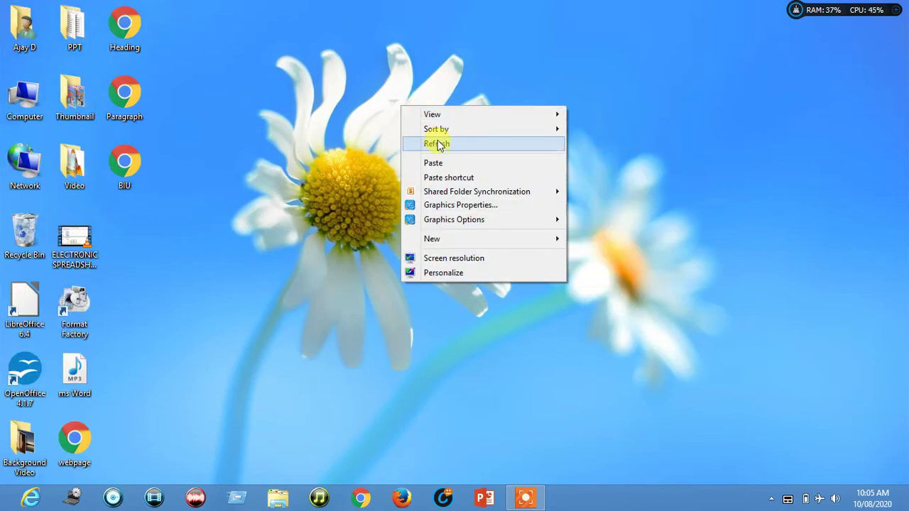
click(438, 144)
right_click(403, 86)
click(435, 125)
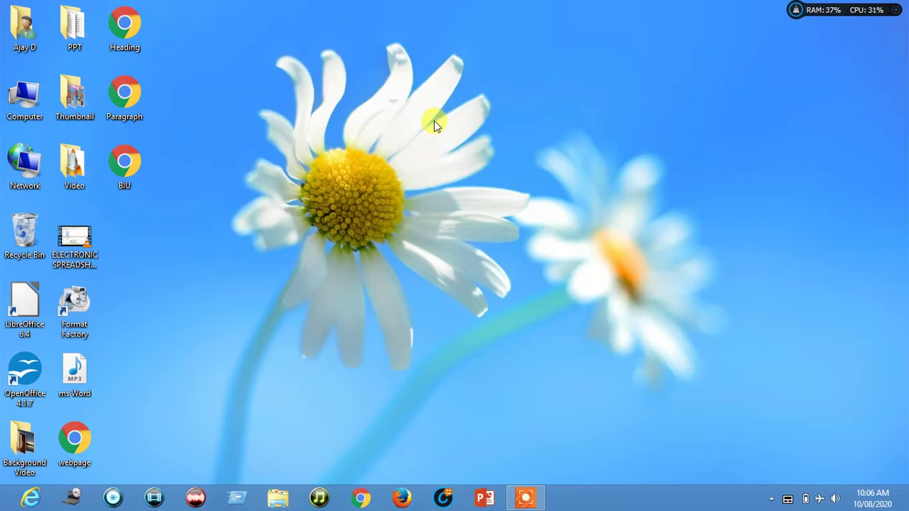
Find Microsoft Access 2010 among the installed apps on the Start screen and launch it
click(4, 504)
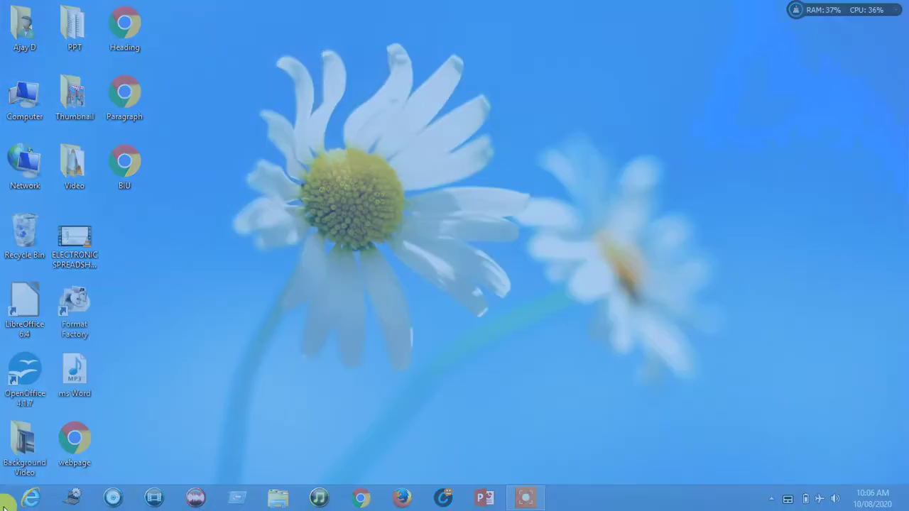
scroll(165, 385, down, 5)
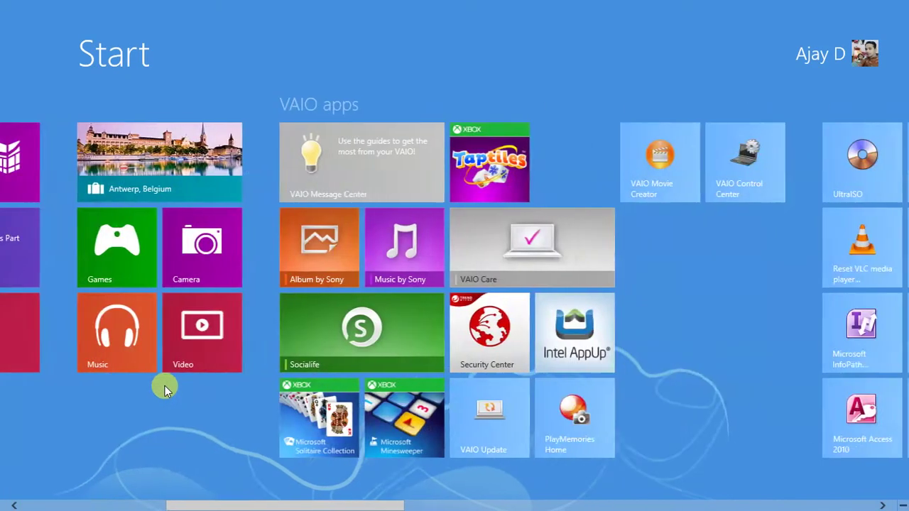
scroll(165, 386, down, 6)
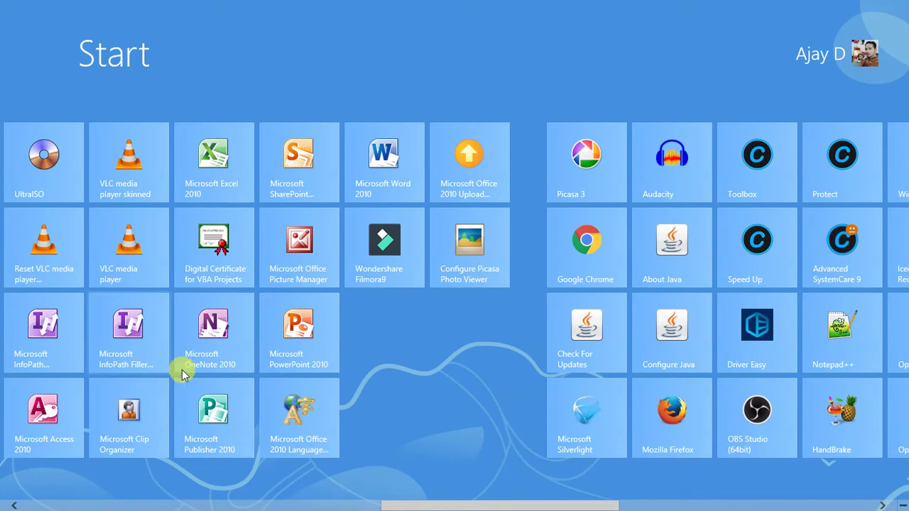
scroll(213, 380, up, 3)
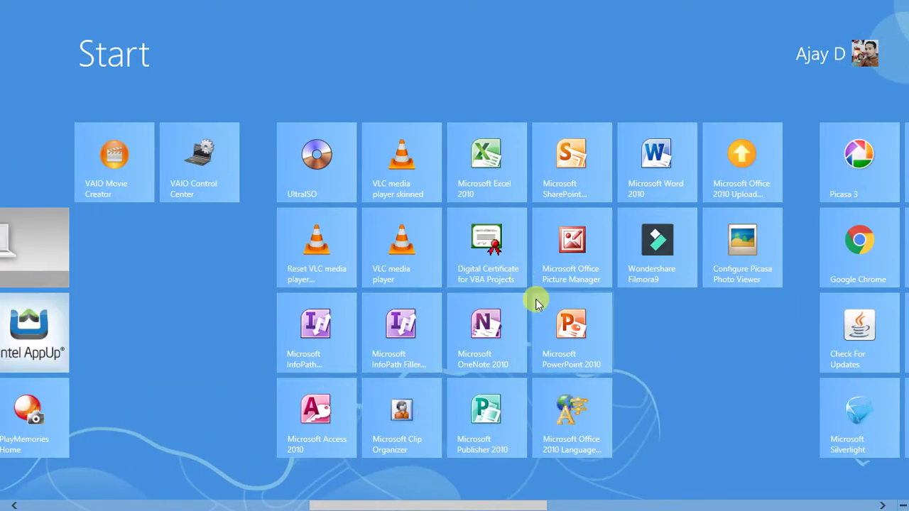
click(320, 411)
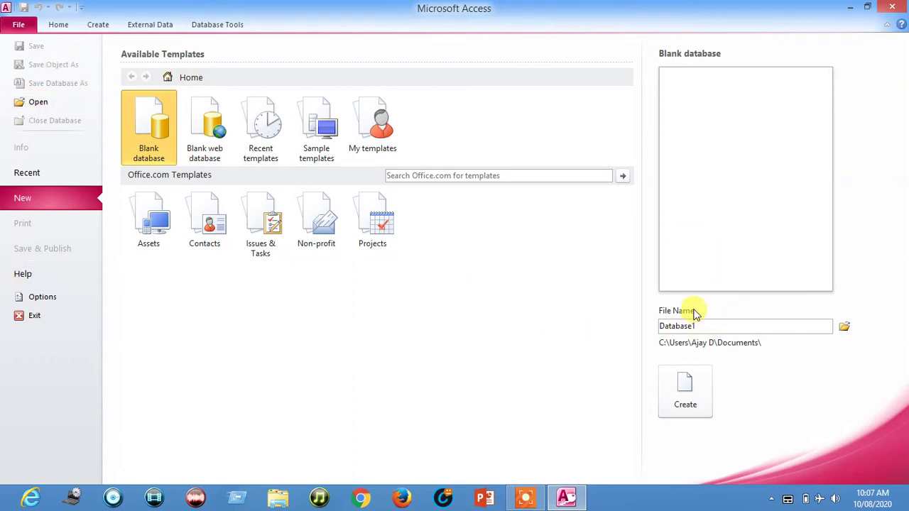
Create a blank database named Student in the default Documents folder
click(145, 135)
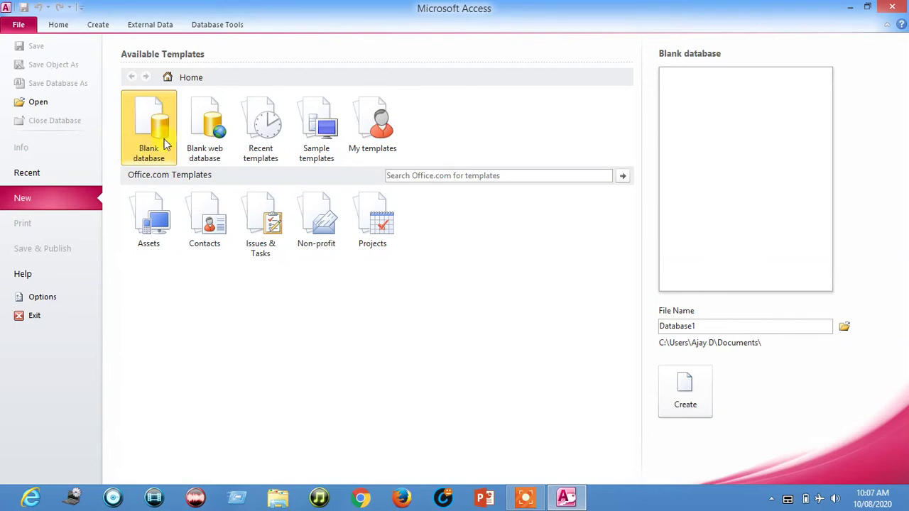
double_click(708, 325)
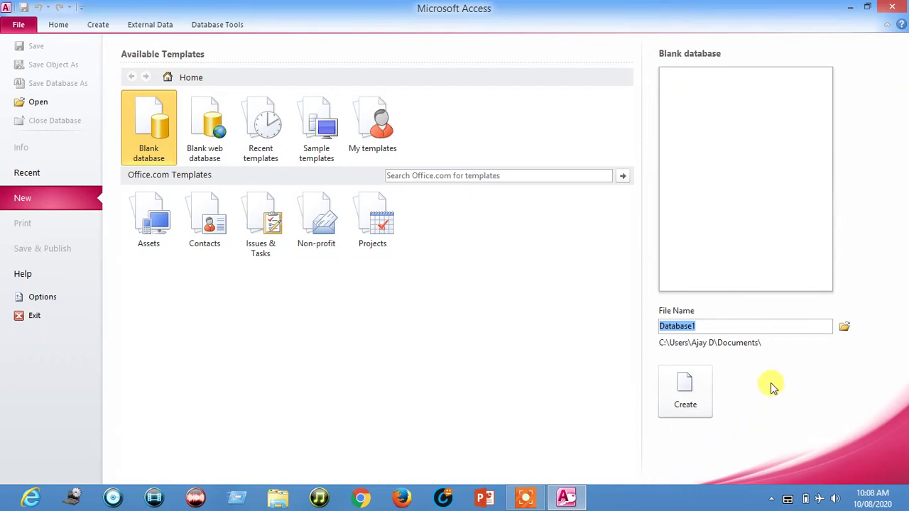
text(Student)
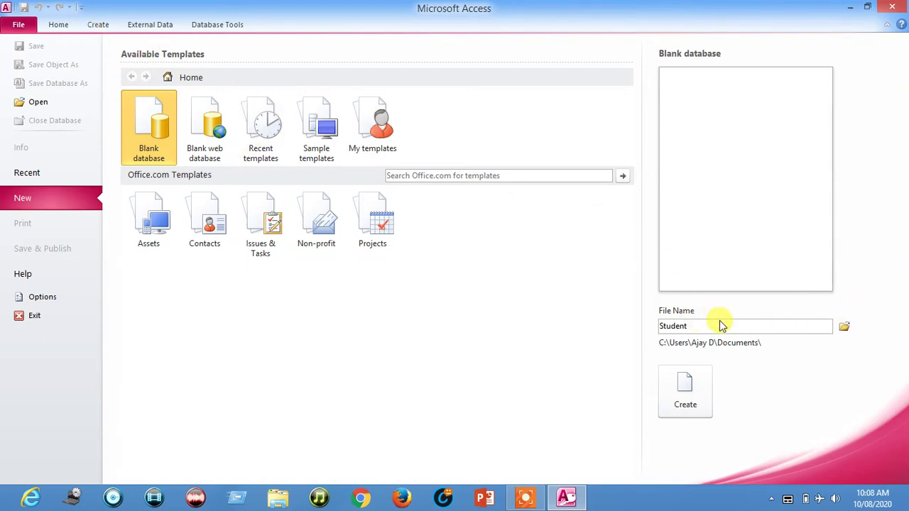
click(844, 326)
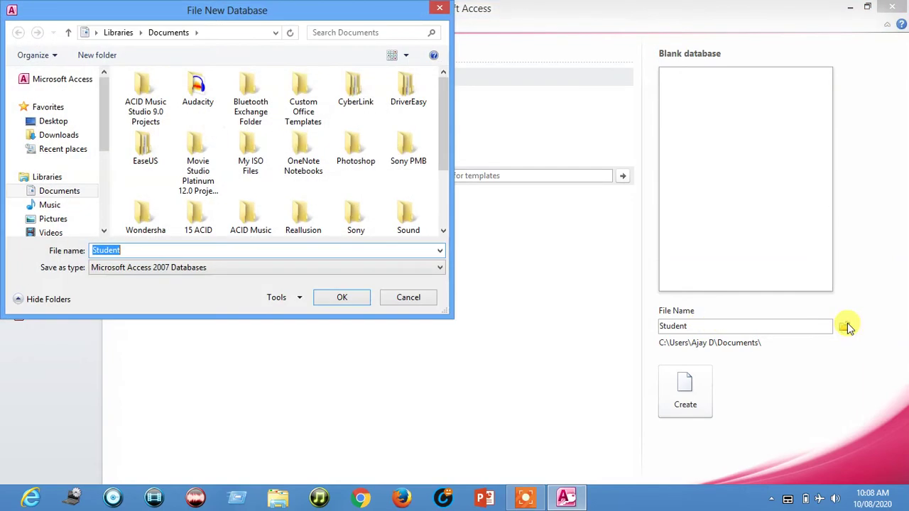
click(439, 8)
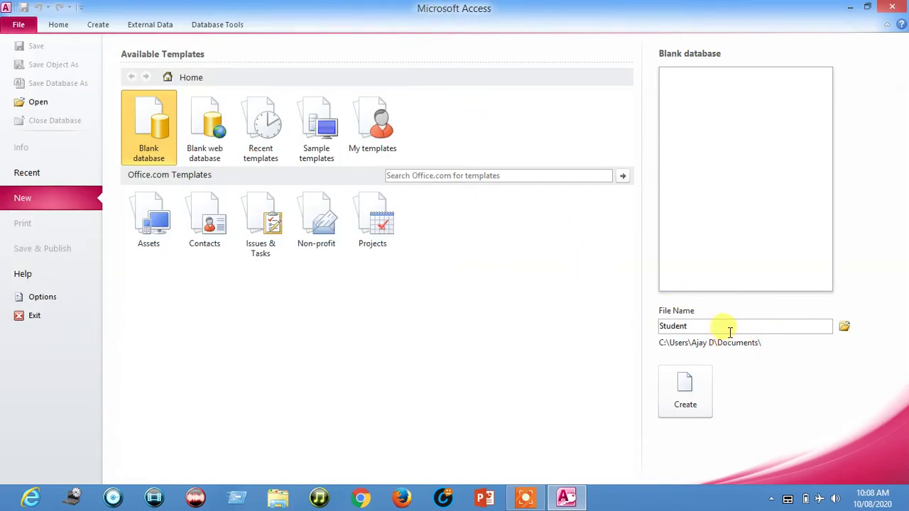
click(697, 387)
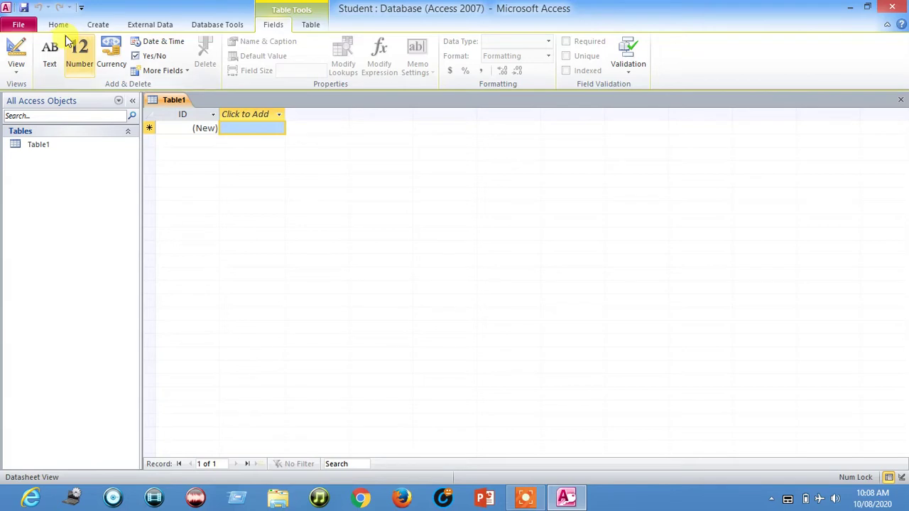
Examine the commands offered for creating objects, external data, database tools, table fields and table settings
click(316, 27)
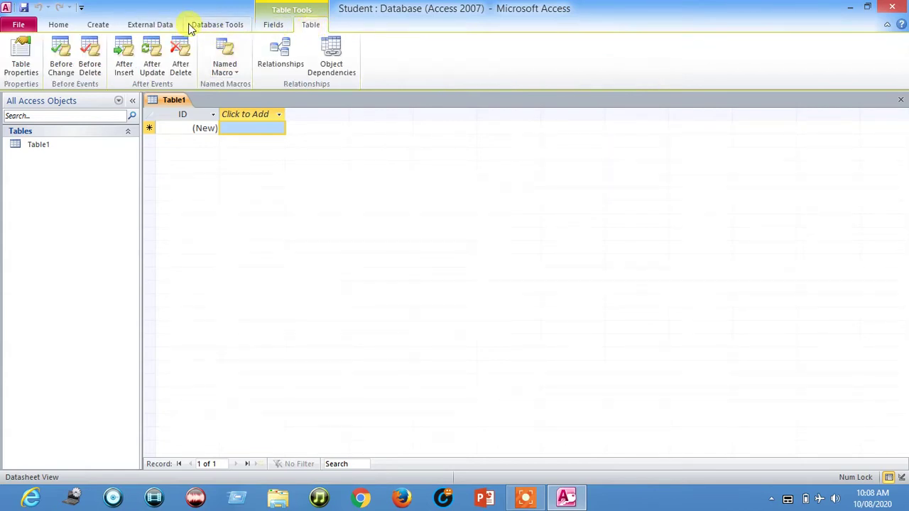
click(100, 27)
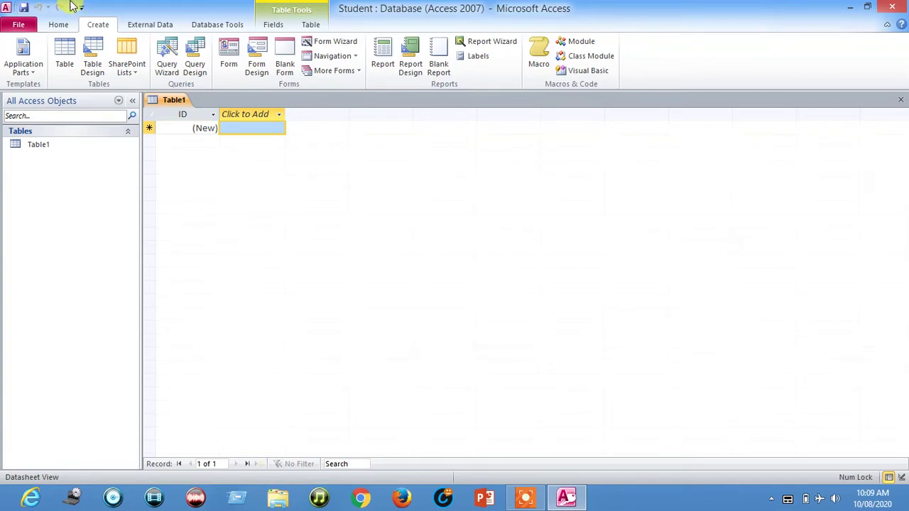
click(22, 25)
click(58, 24)
click(99, 25)
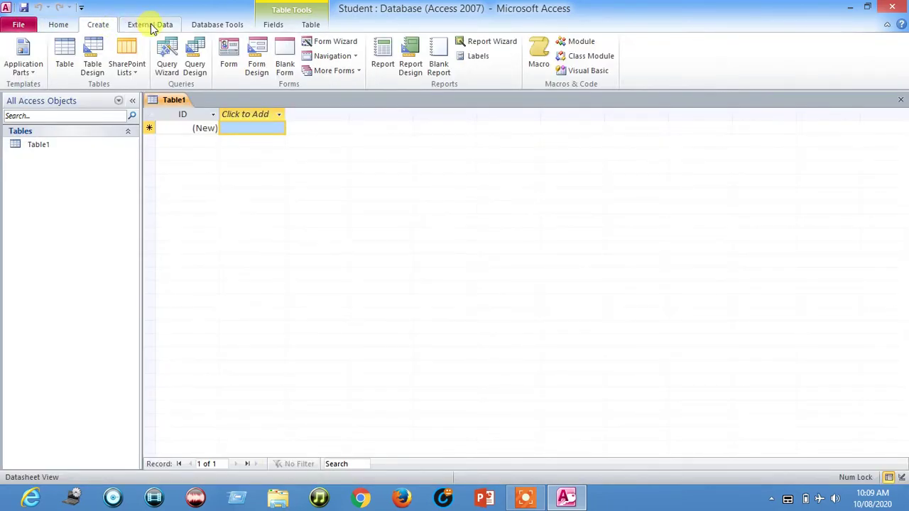
click(151, 26)
click(202, 25)
click(272, 25)
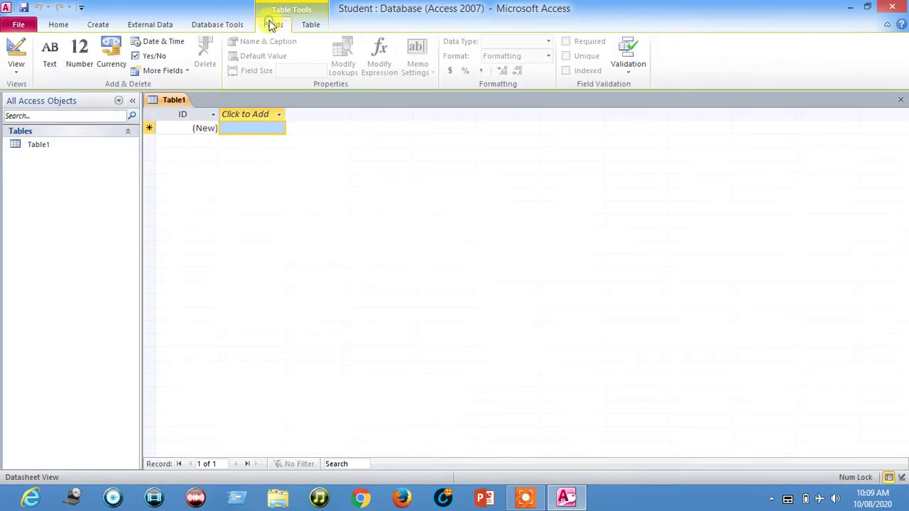
click(298, 26)
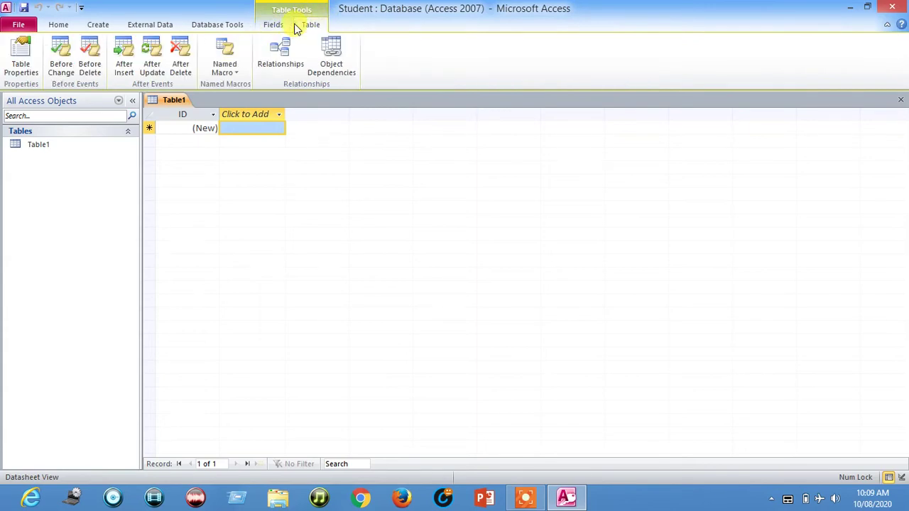
Look over the database information page, the Home and Create commands, and the cells of the Table1 datasheet
click(58, 24)
click(32, 32)
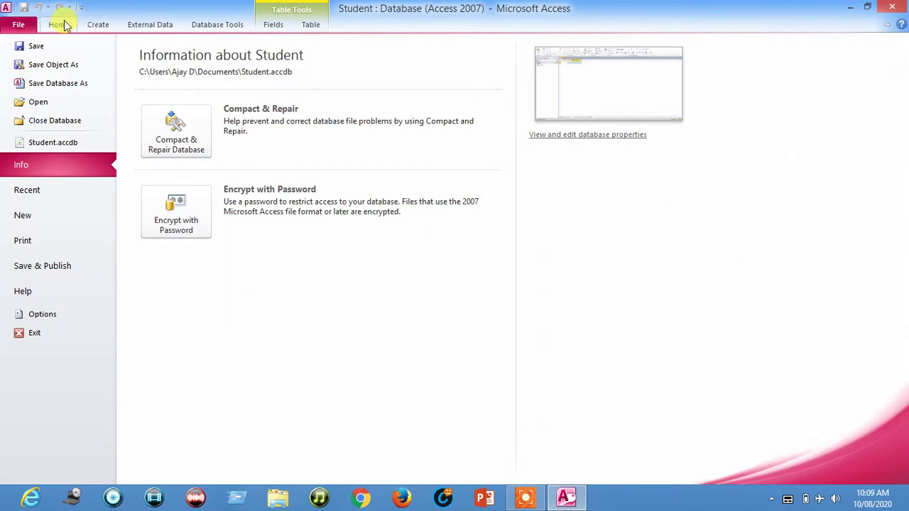
click(63, 24)
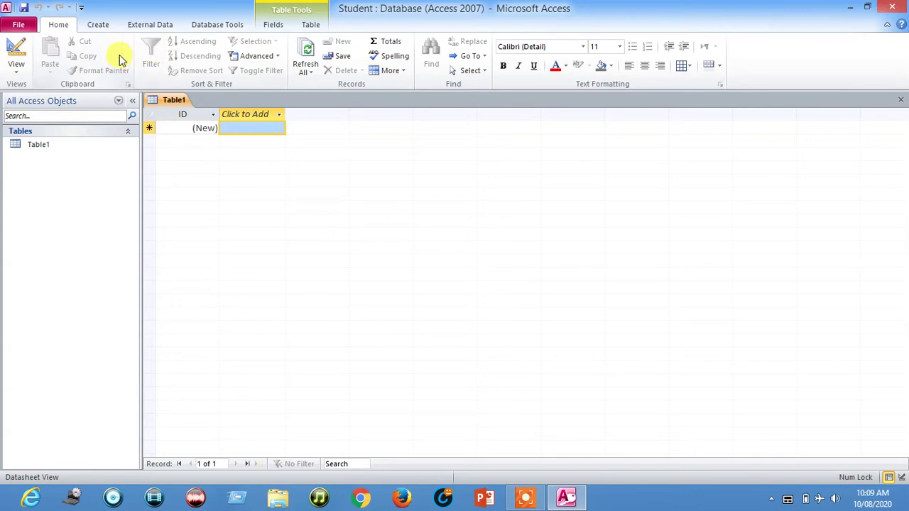
click(105, 27)
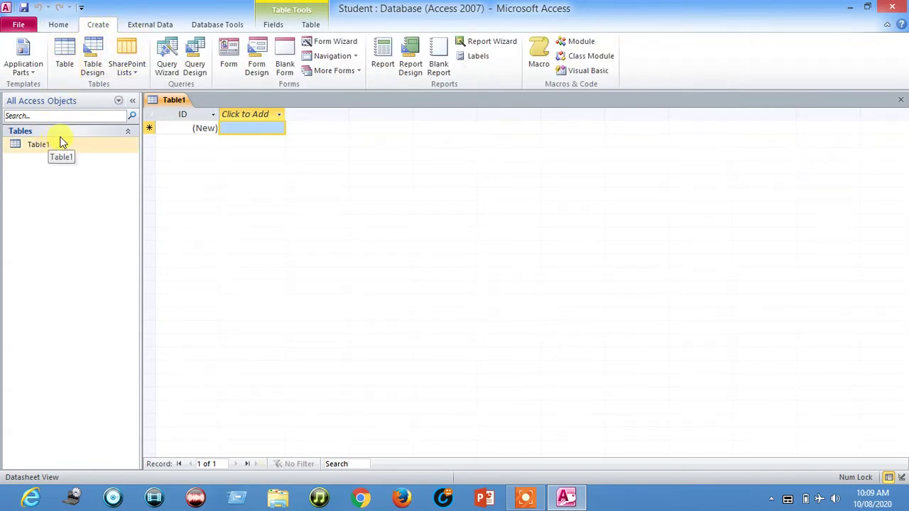
click(37, 145)
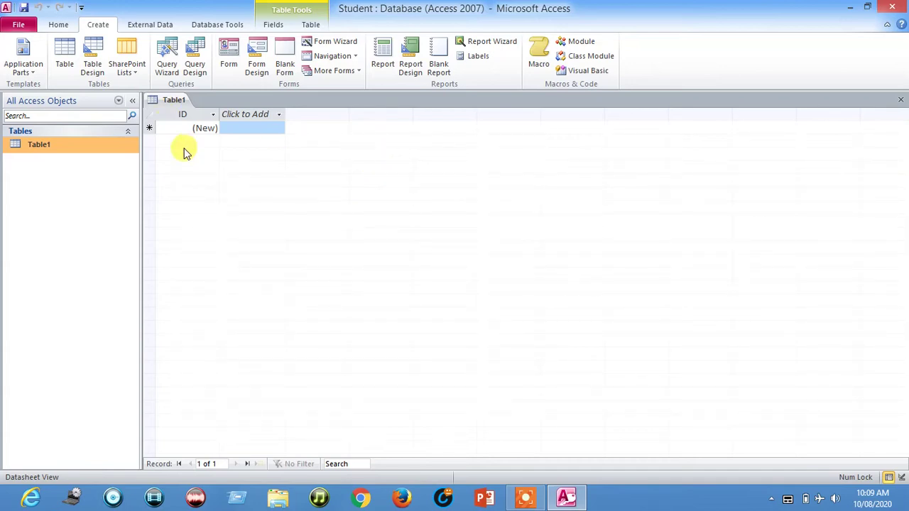
click(197, 135)
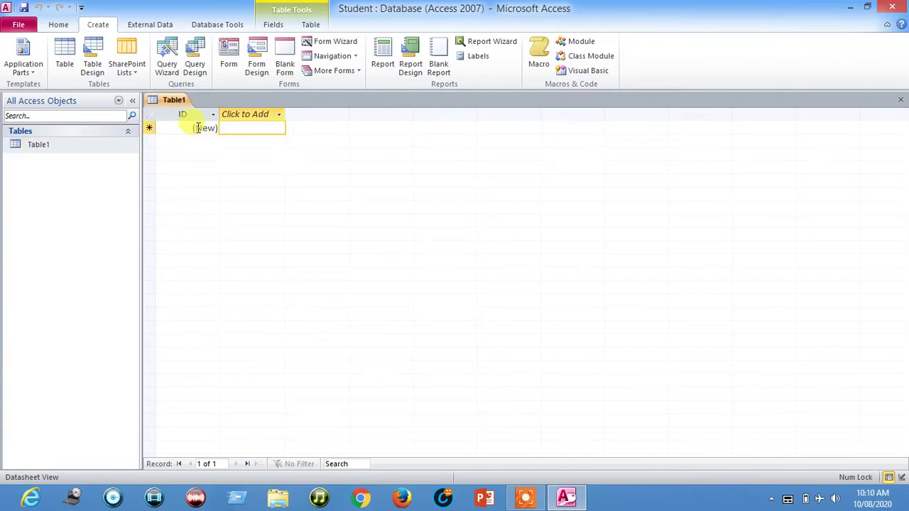
click(241, 128)
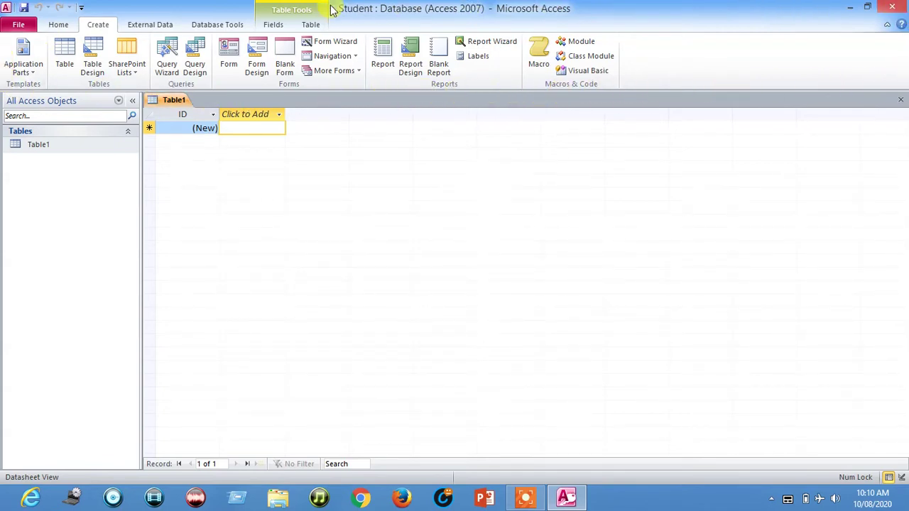
Review the purpose of the table, form, report and relationship commands across the ribbon, ending on the Home commands
click(17, 25)
click(19, 24)
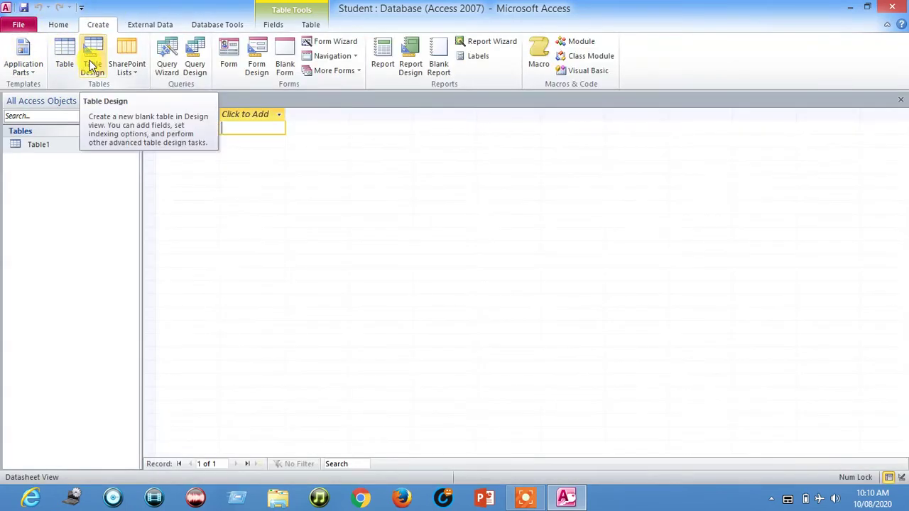
click(60, 25)
click(17, 26)
click(98, 25)
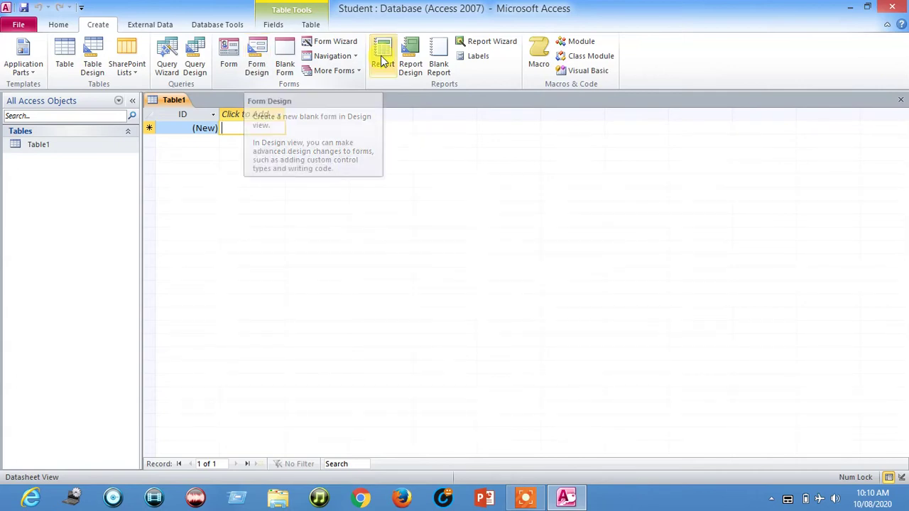
click(68, 25)
click(309, 27)
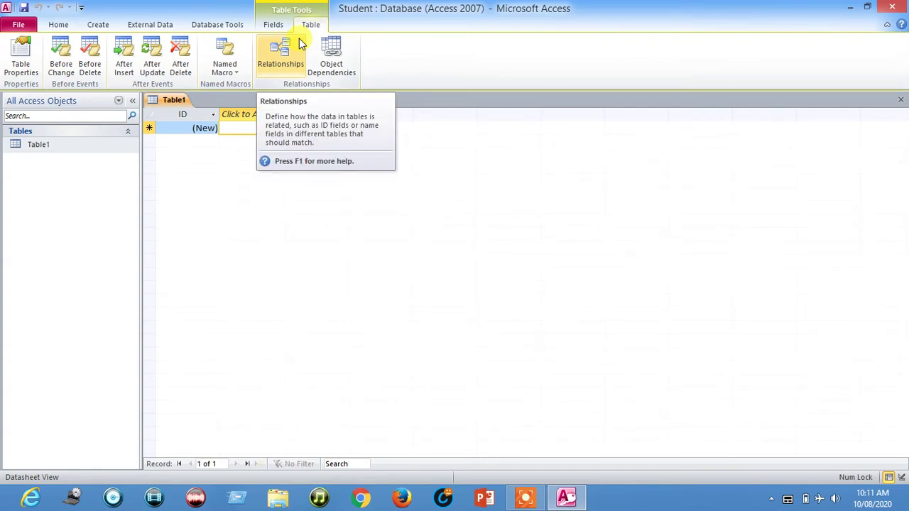
click(276, 26)
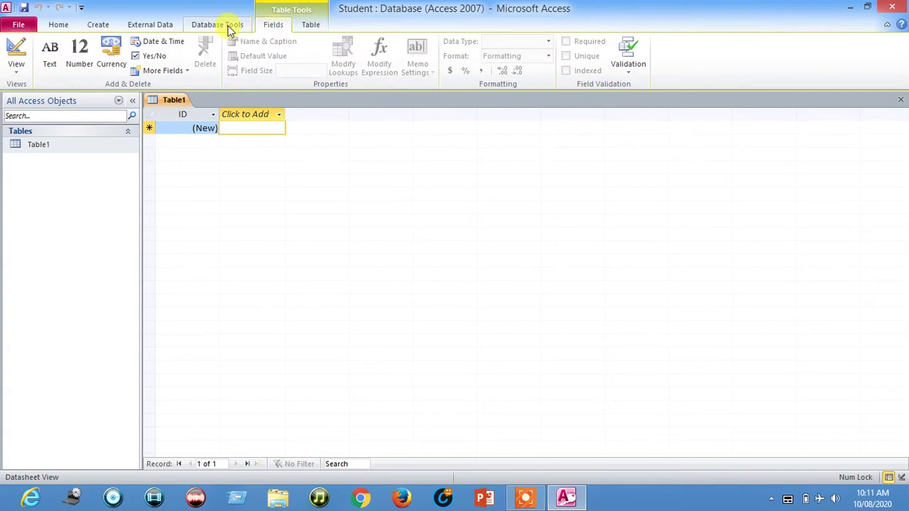
click(227, 27)
click(142, 25)
click(98, 26)
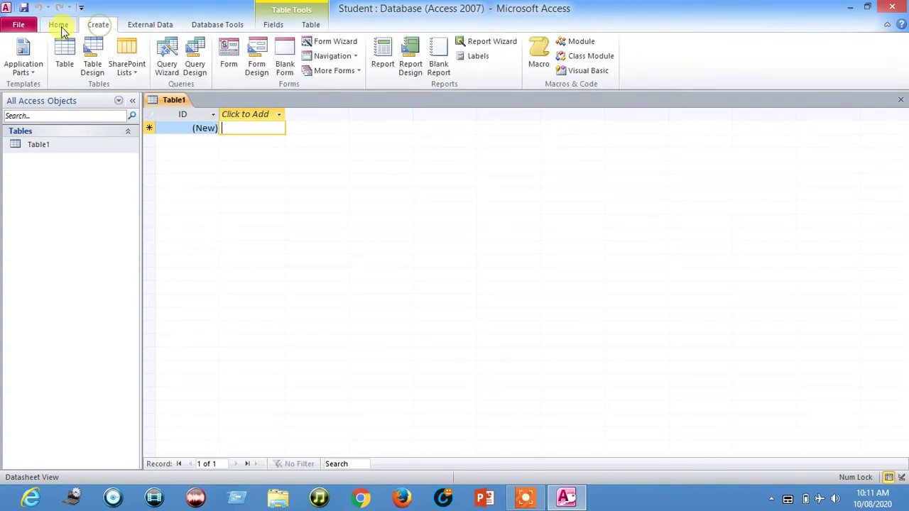
click(60, 27)
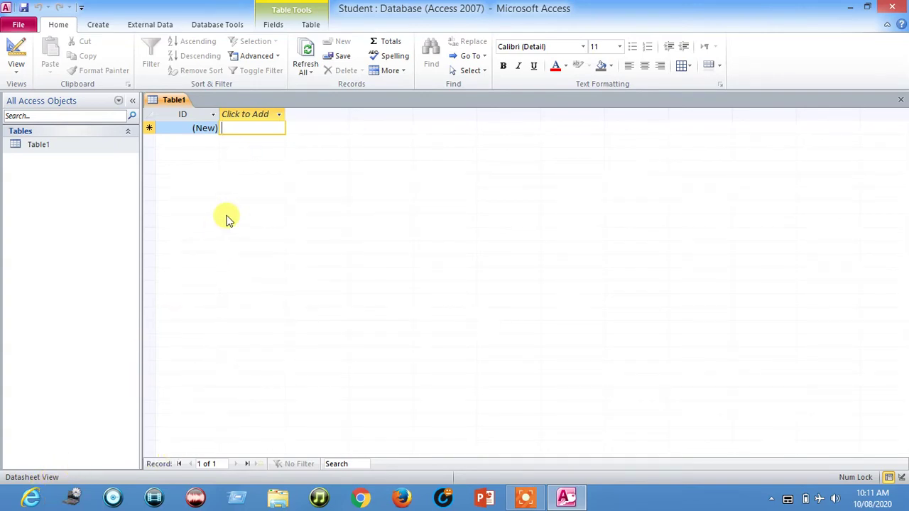
Enter cxvc in the first record's empty field and open Table1 in Design View
text(cxvc)
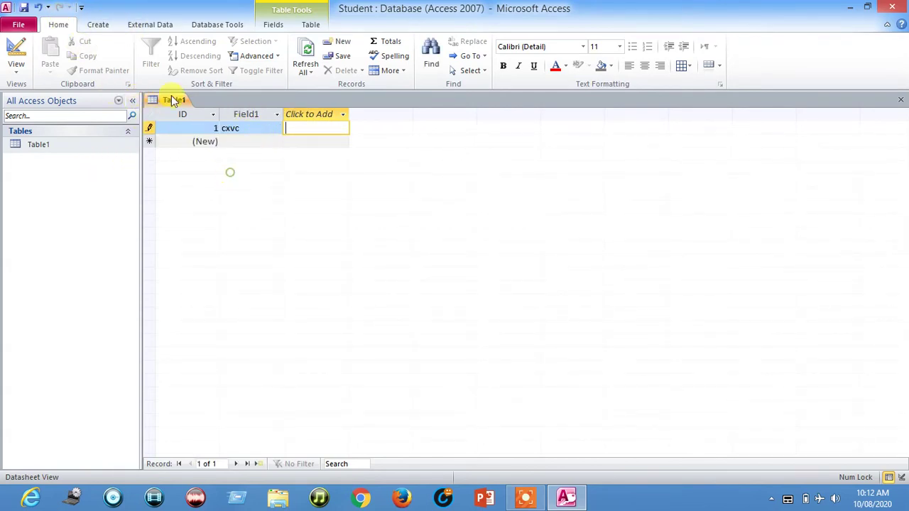
click(18, 71)
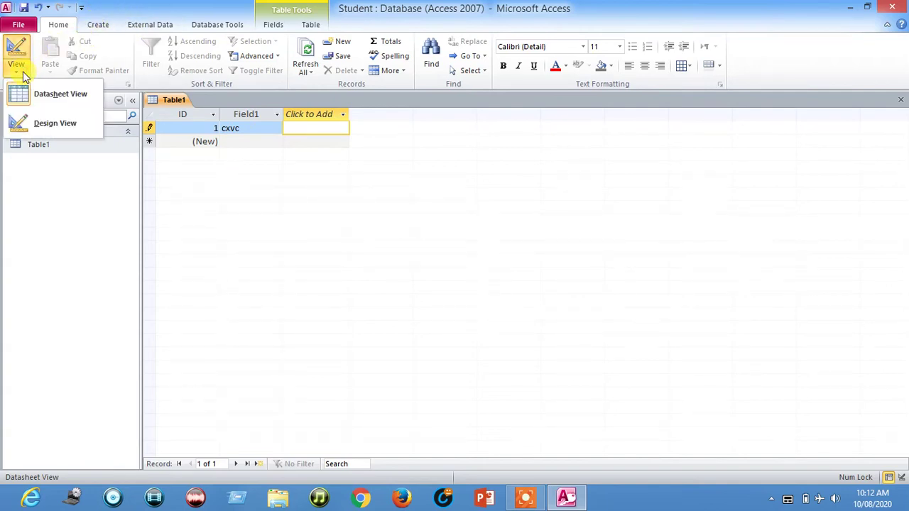
click(42, 125)
click(460, 196)
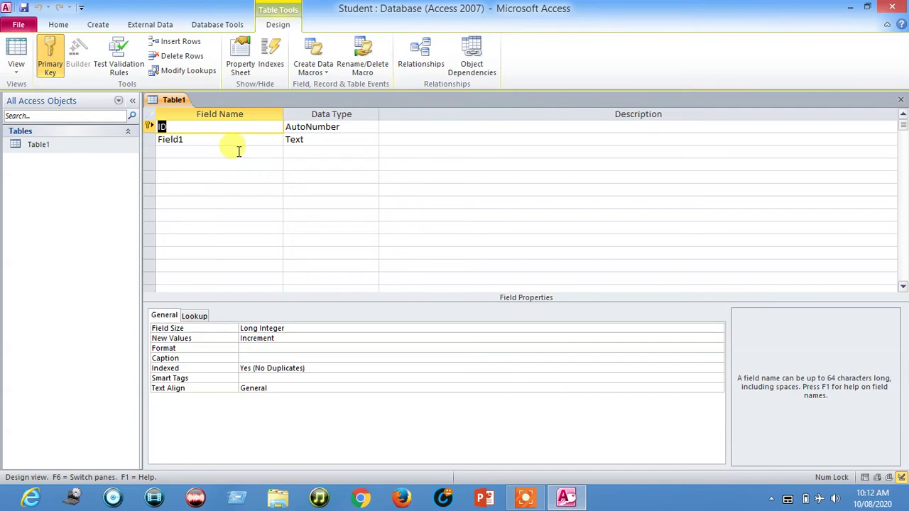
click(91, 146)
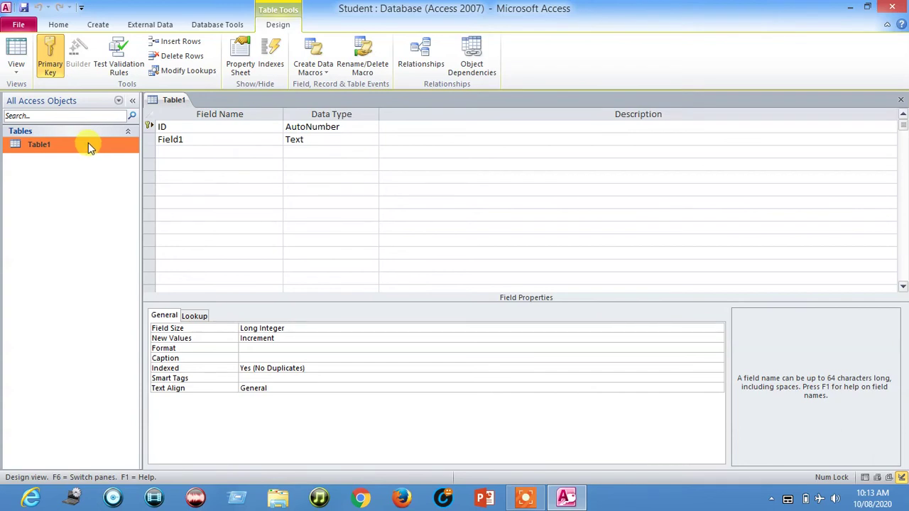
right_click(76, 163)
mouse_move(100, 170)
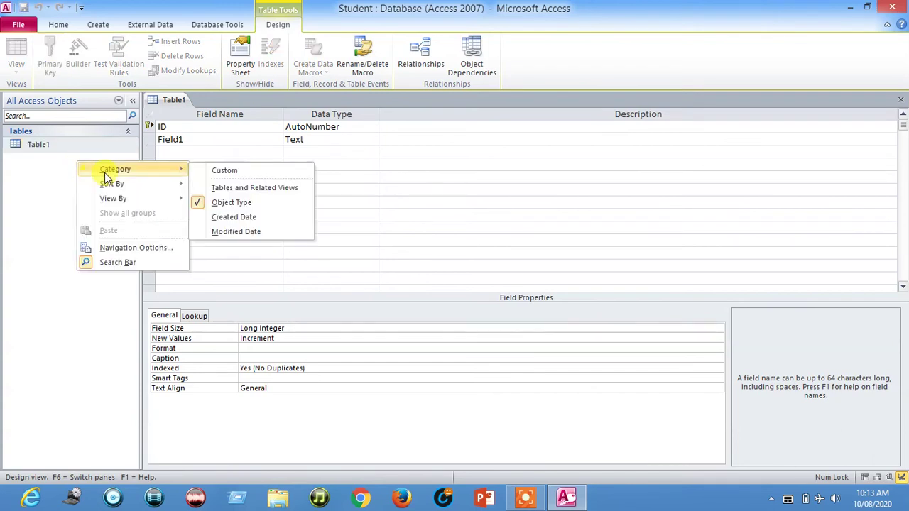
click(56, 172)
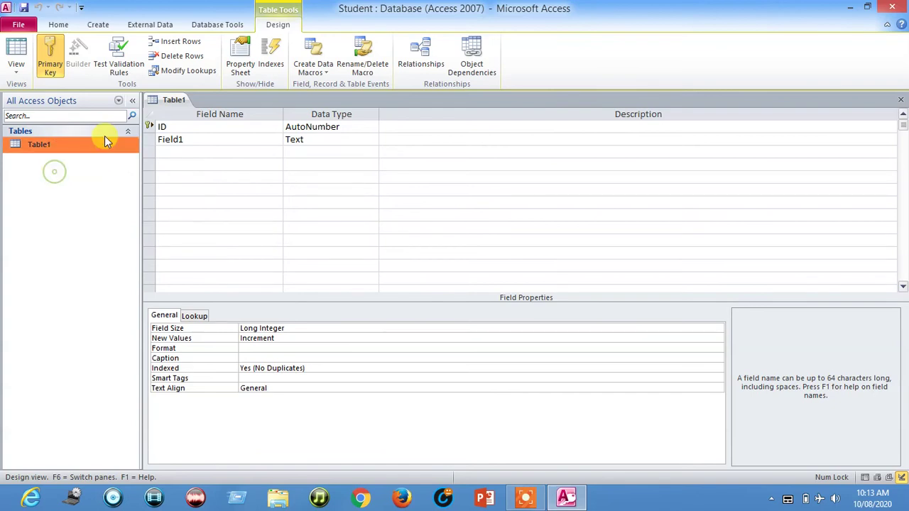
Create a second blank table in the database and select Table1 and Table2 in turn among the database objects
click(106, 27)
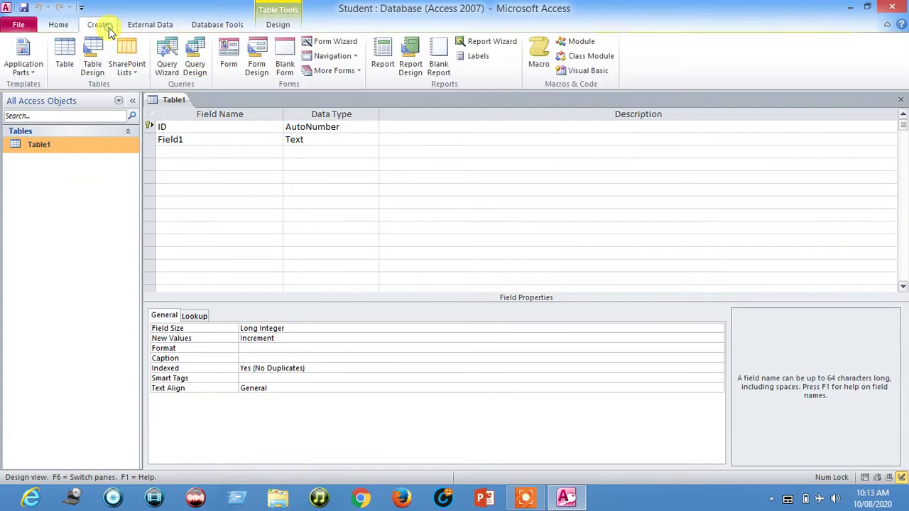
click(64, 67)
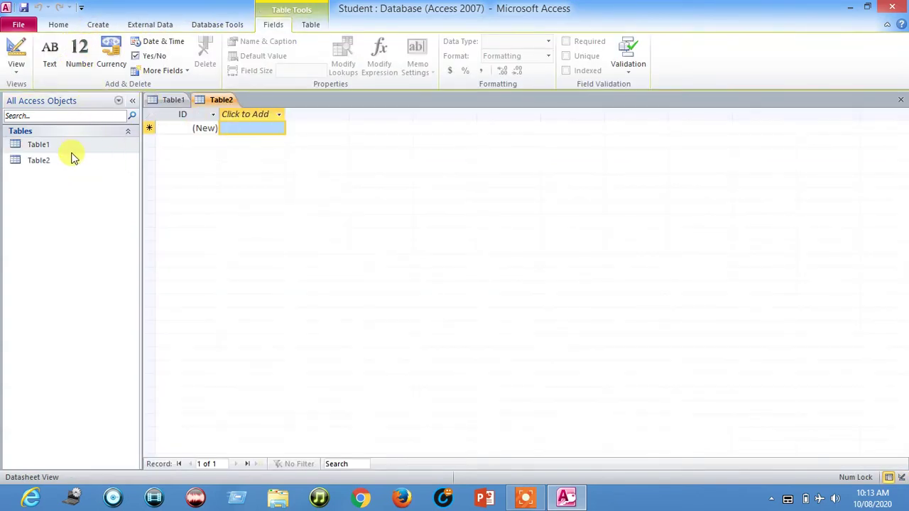
click(34, 159)
click(44, 147)
click(44, 161)
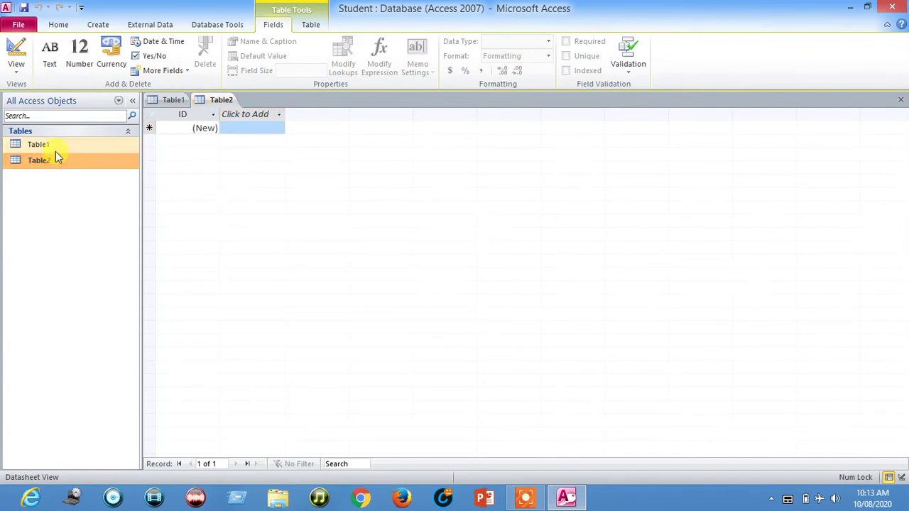
click(51, 145)
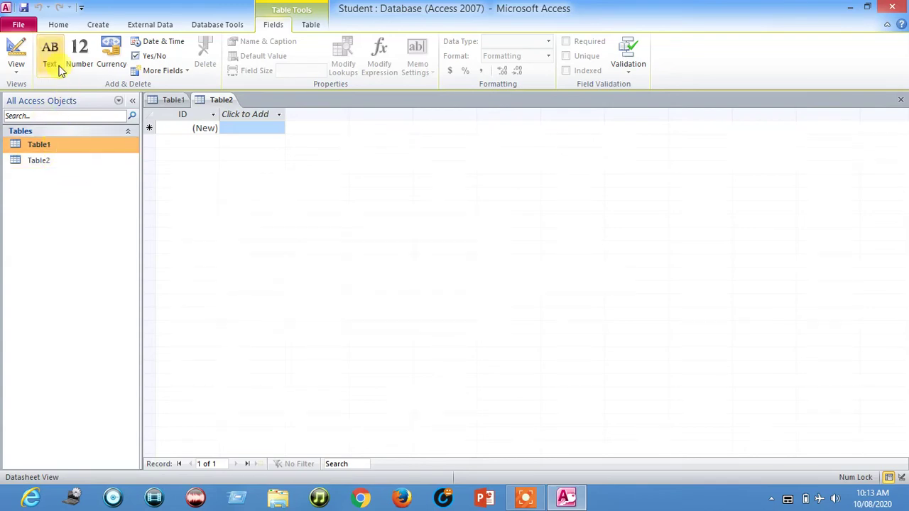
Open Table1 from the database objects and show it in Datasheet View
click(98, 24)
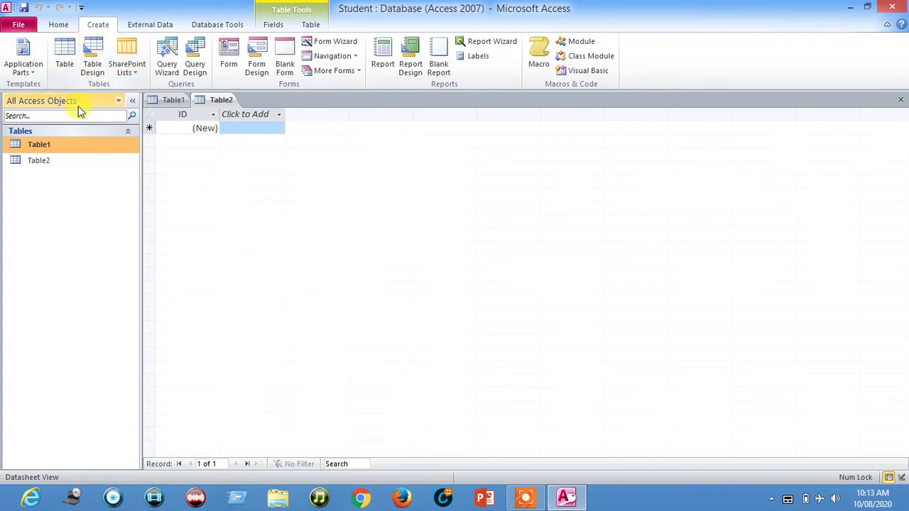
double_click(61, 146)
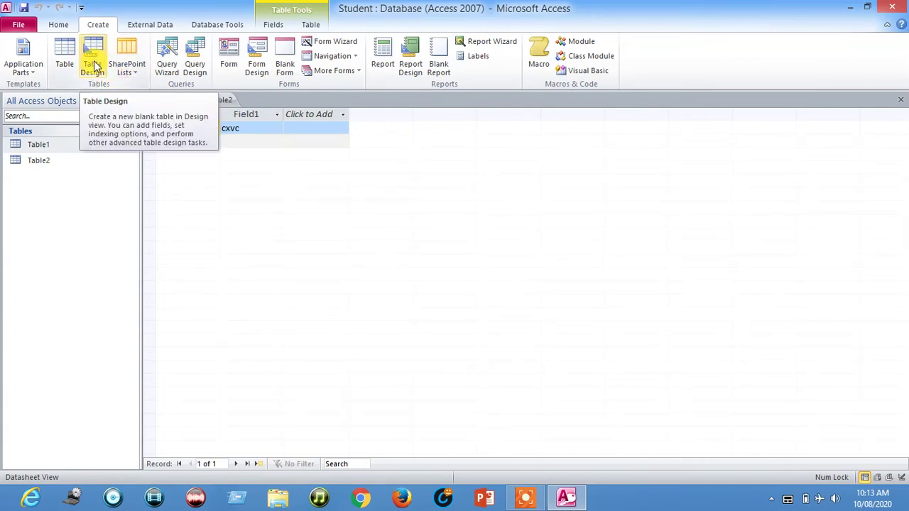
click(71, 26)
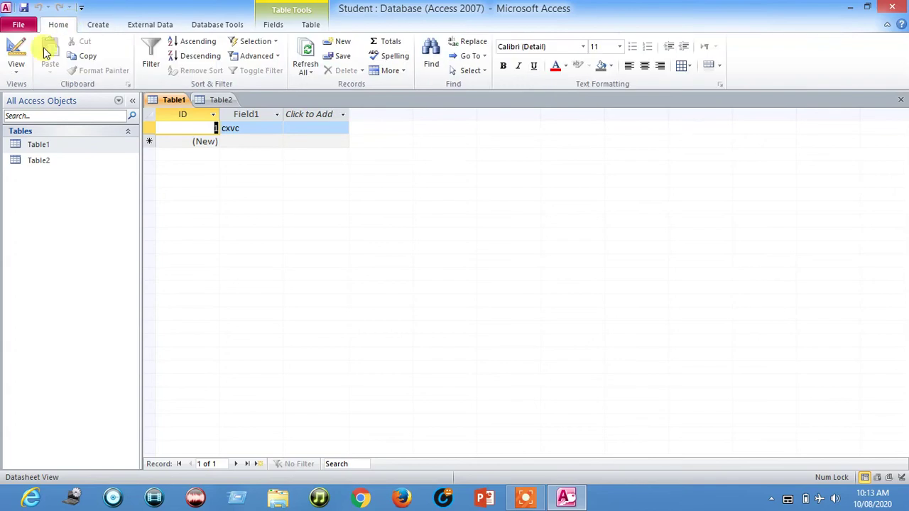
click(19, 69)
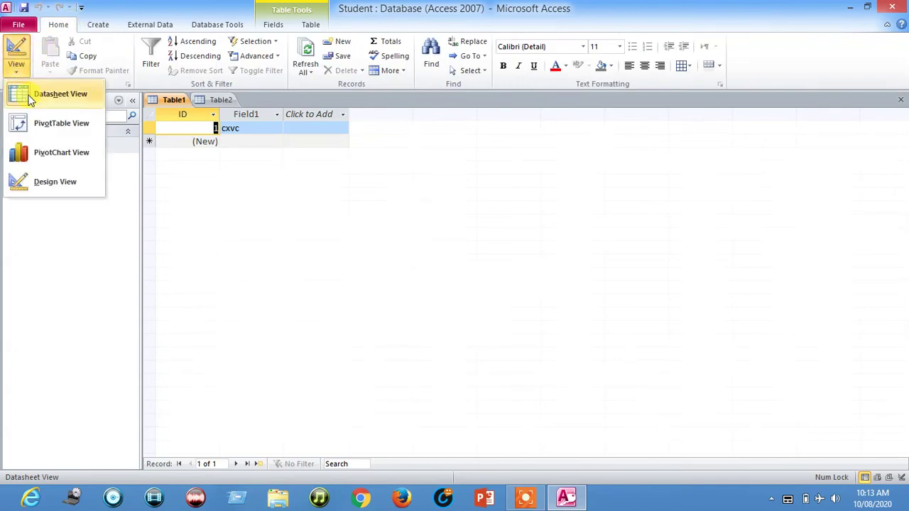
click(64, 96)
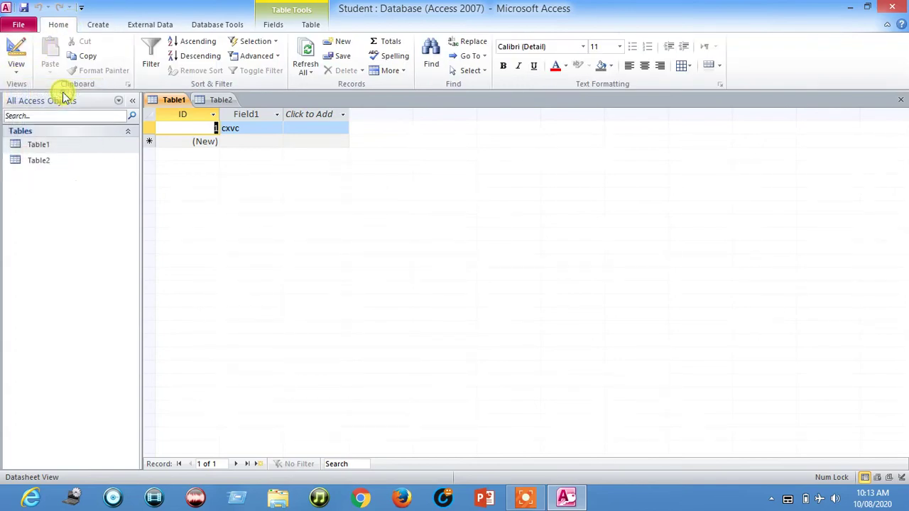
Switch Table1 to Design View and look over the available table views
click(21, 65)
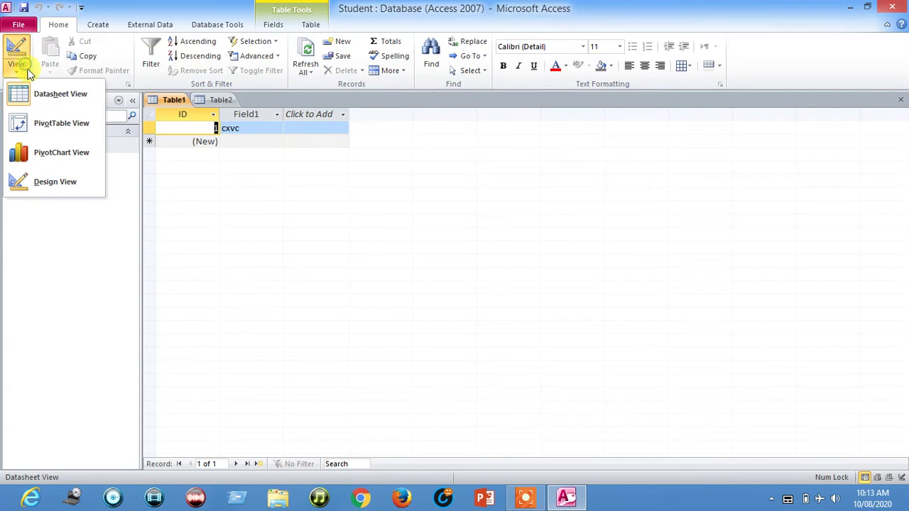
click(54, 186)
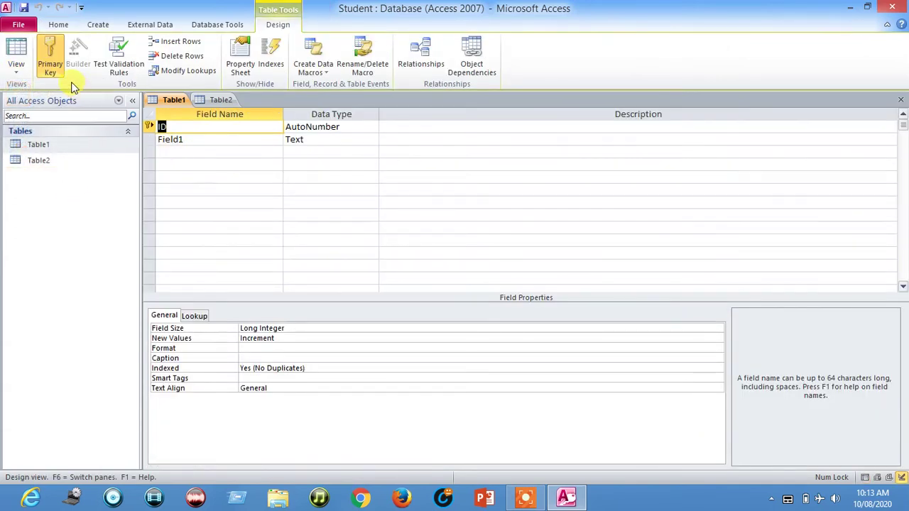
click(16, 62)
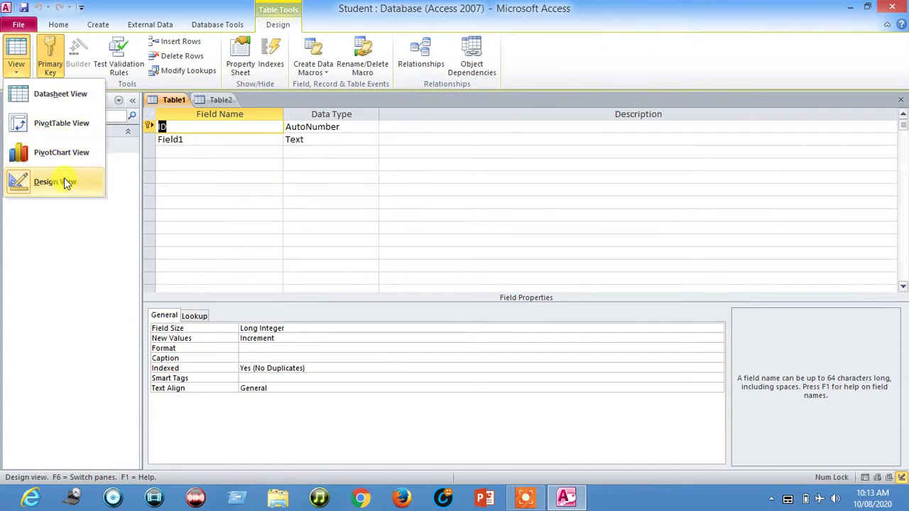
click(183, 148)
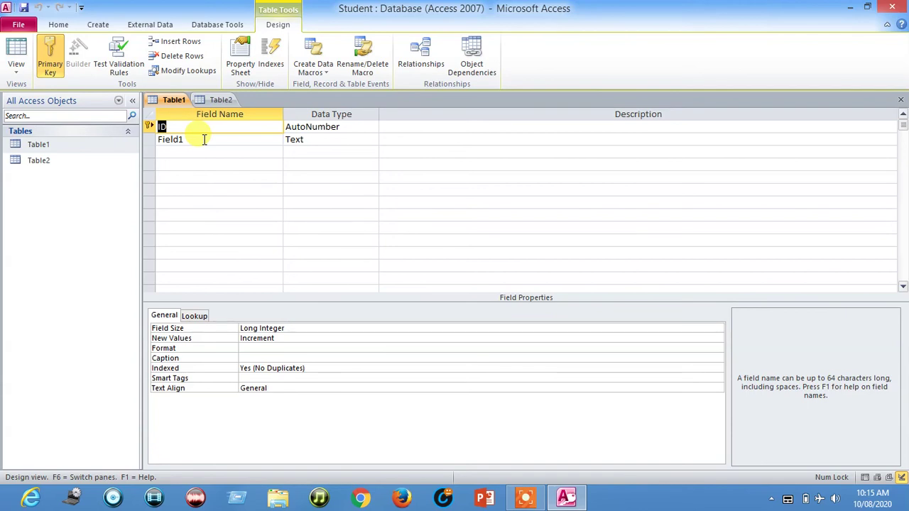
Return Table1 to Datasheet View and examine its field columns, the data types for a new field, and the first record's row
double_click(41, 146)
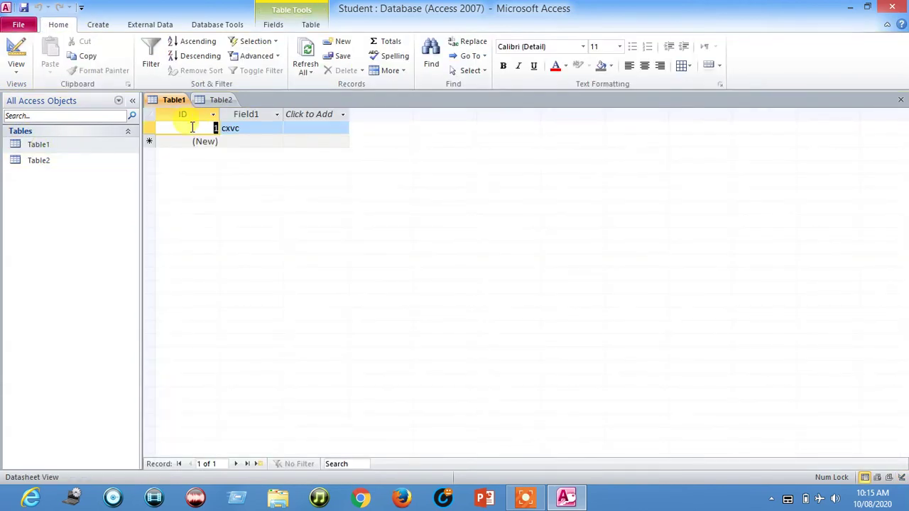
click(240, 127)
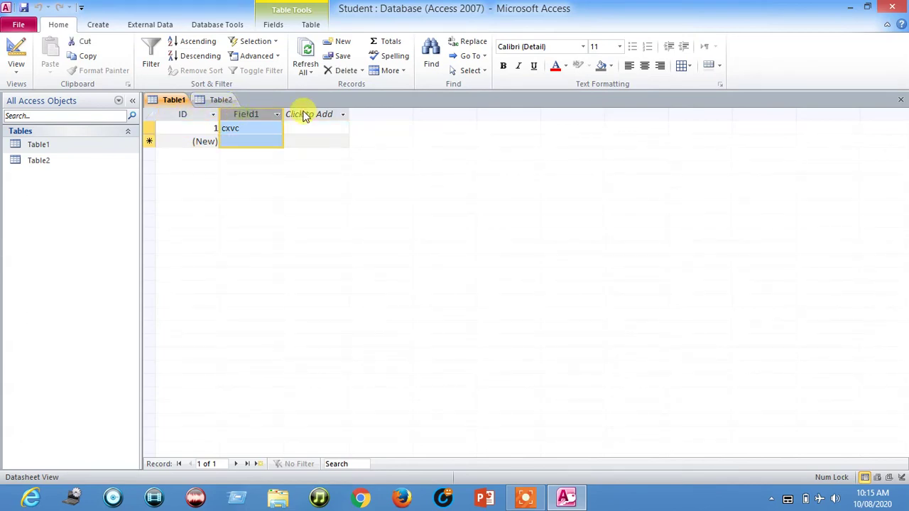
click(328, 114)
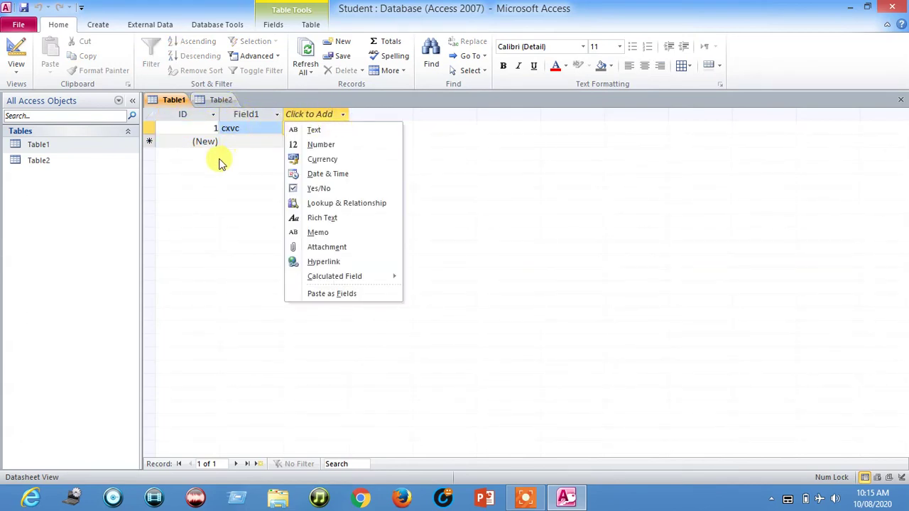
click(204, 115)
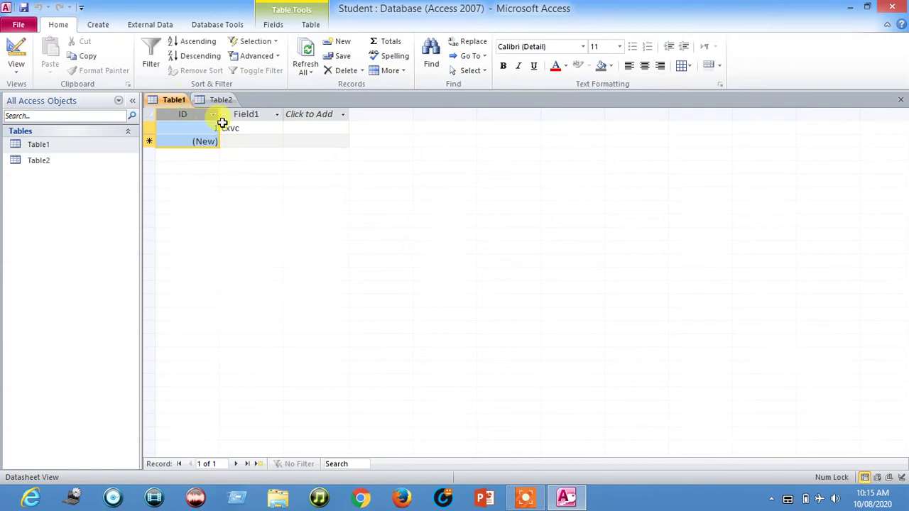
click(146, 127)
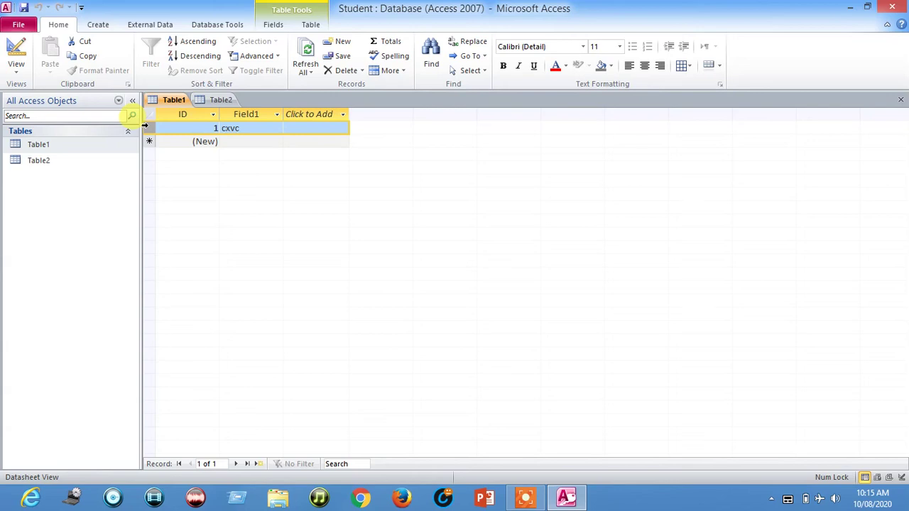
click(181, 128)
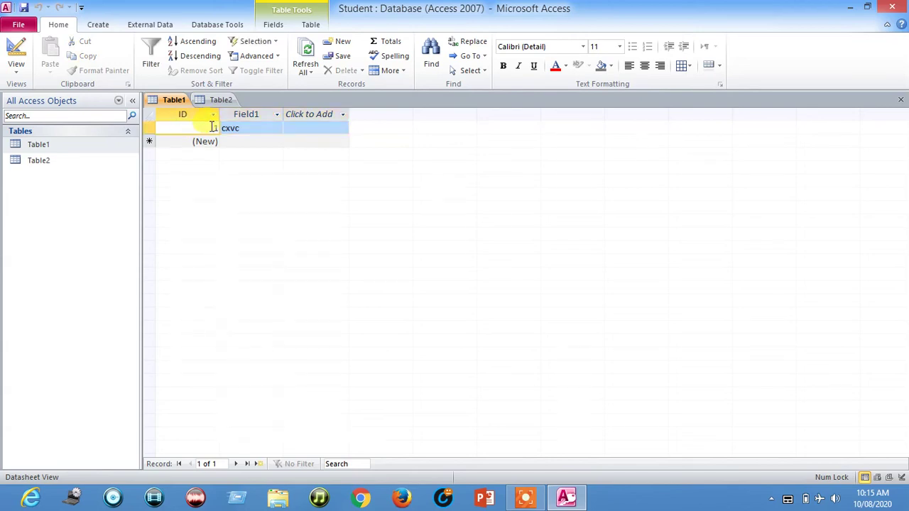